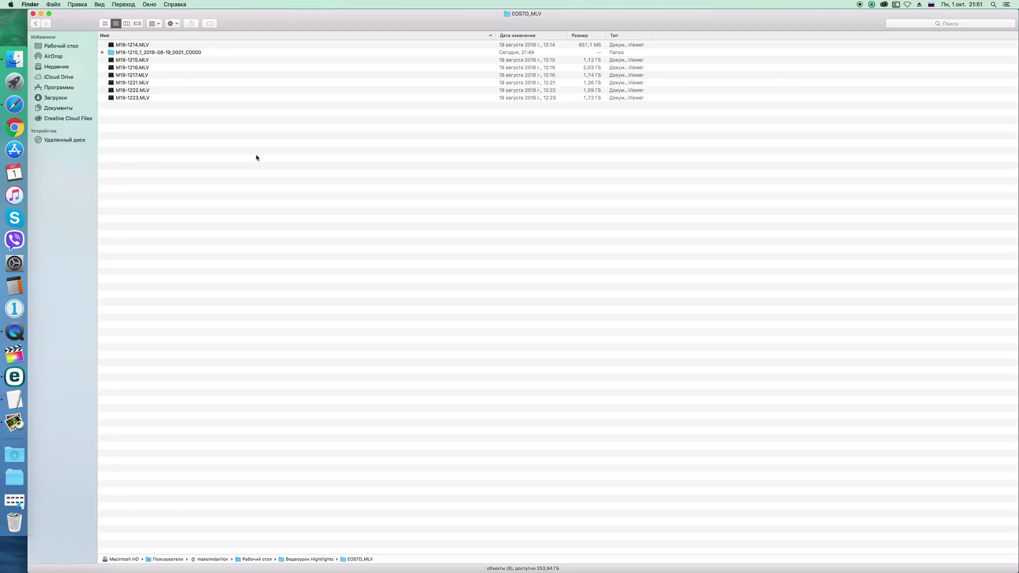
Open frame 000096.dng from the DNG folder's icon view as a full-size preview in Xee.
double_click(149, 53)
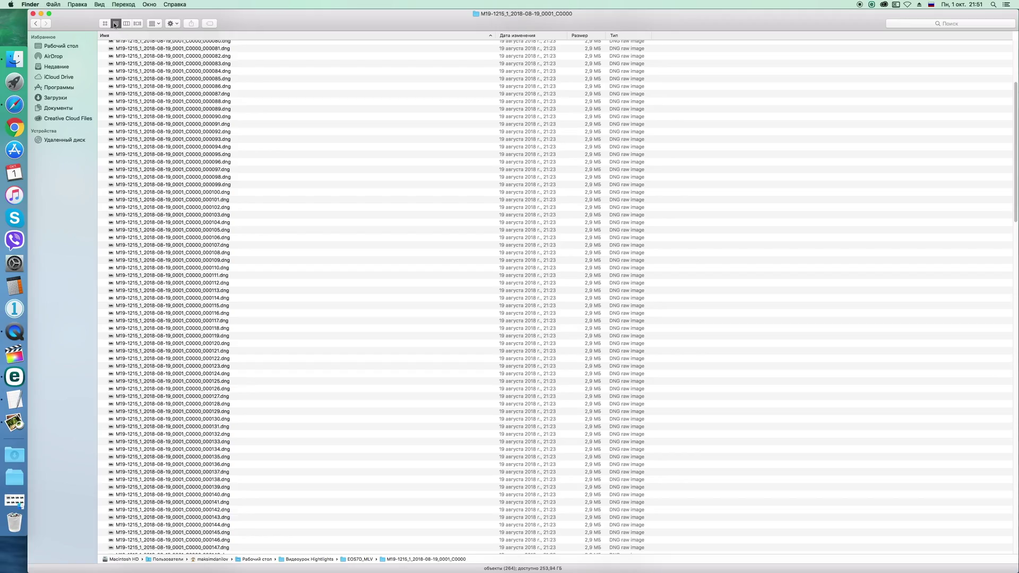
left_click(106, 23)
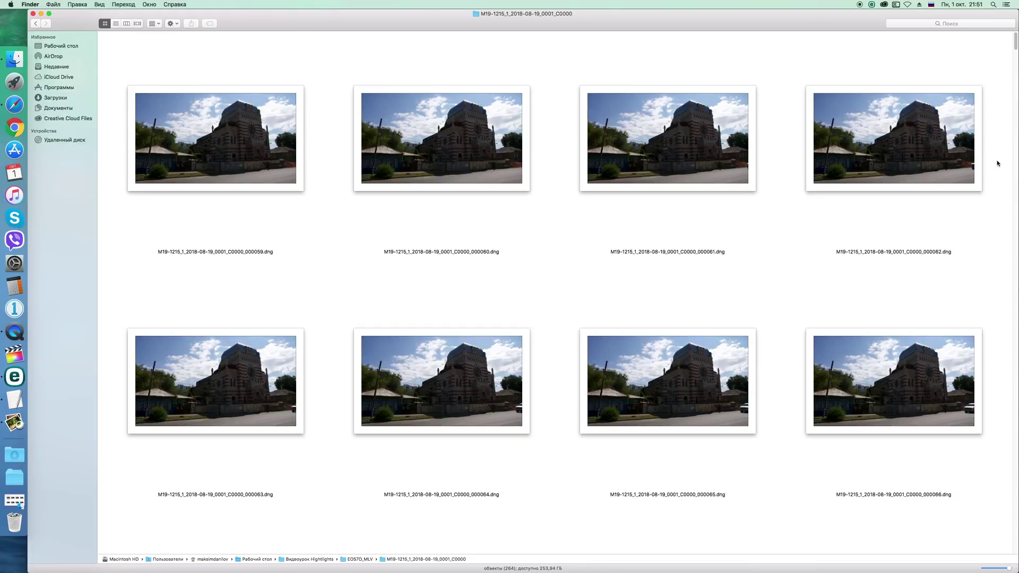
left_click_drag(1015, 42, 1015, 83)
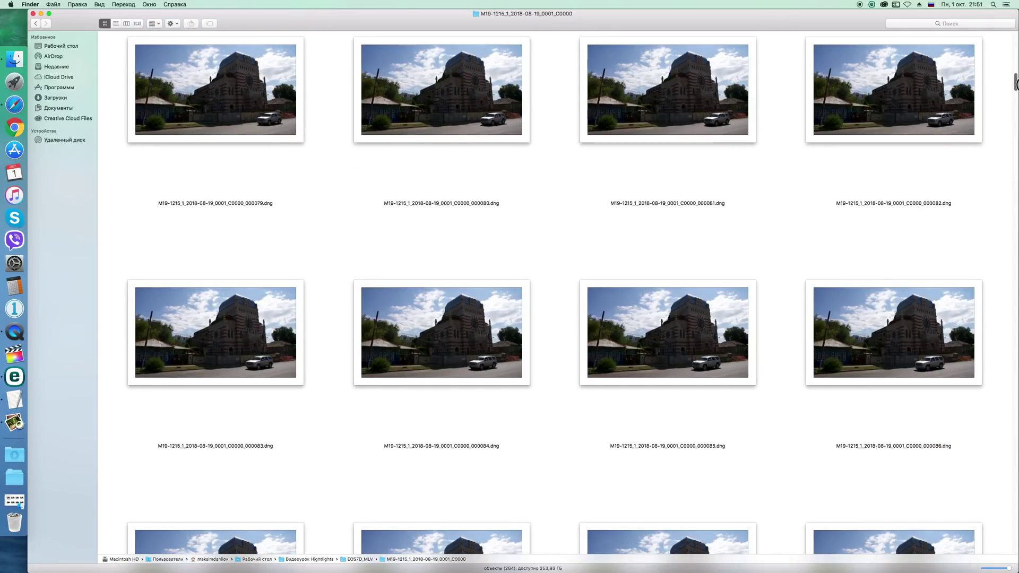
left_click_drag(1015, 82, 1015, 101)
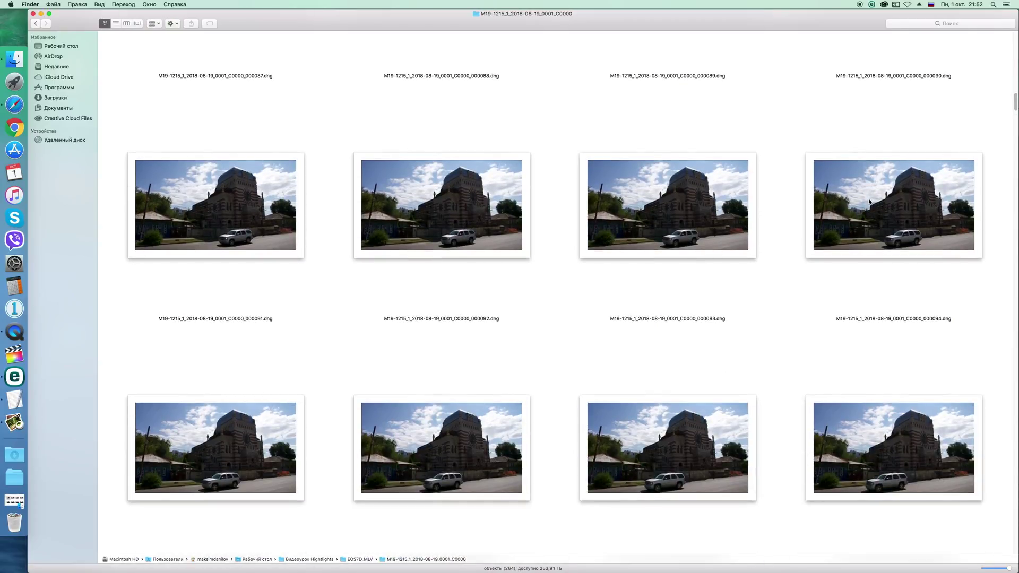
double_click(453, 461)
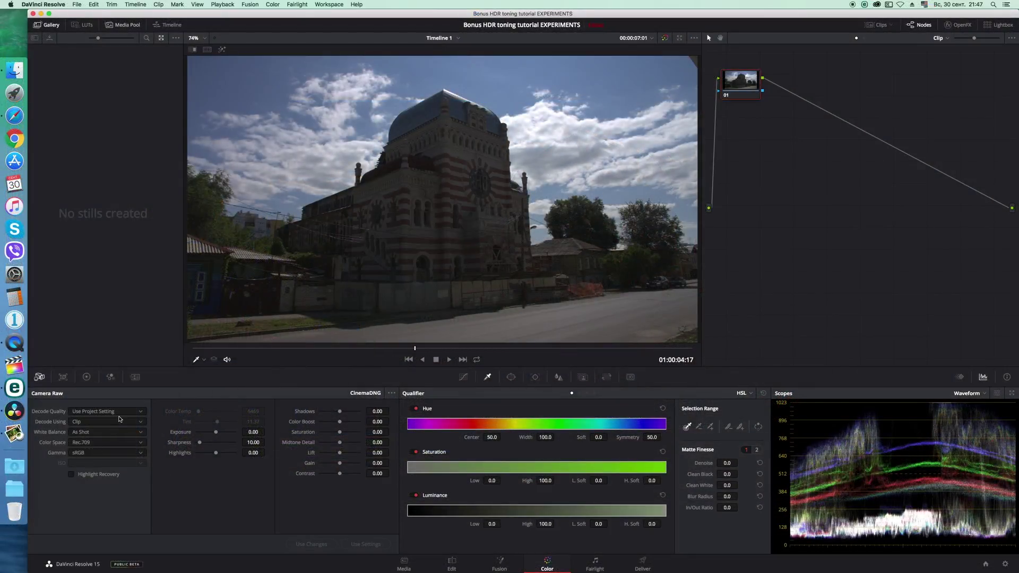
Set the Camera Raw decode to Full Res. quality, decoding using Clip settings.
left_click(122, 413)
left_click(98, 431)
left_click(98, 422)
left_click(89, 459)
Set the white balance to Daylight and the colour space to Blackmagic Design.
left_click(98, 434)
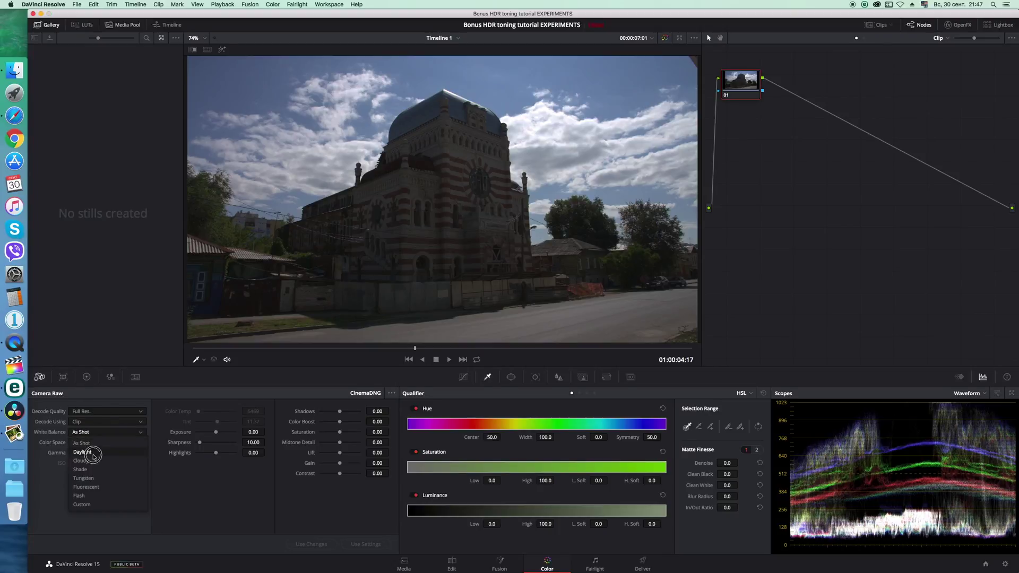
left_click(93, 452)
left_click(101, 443)
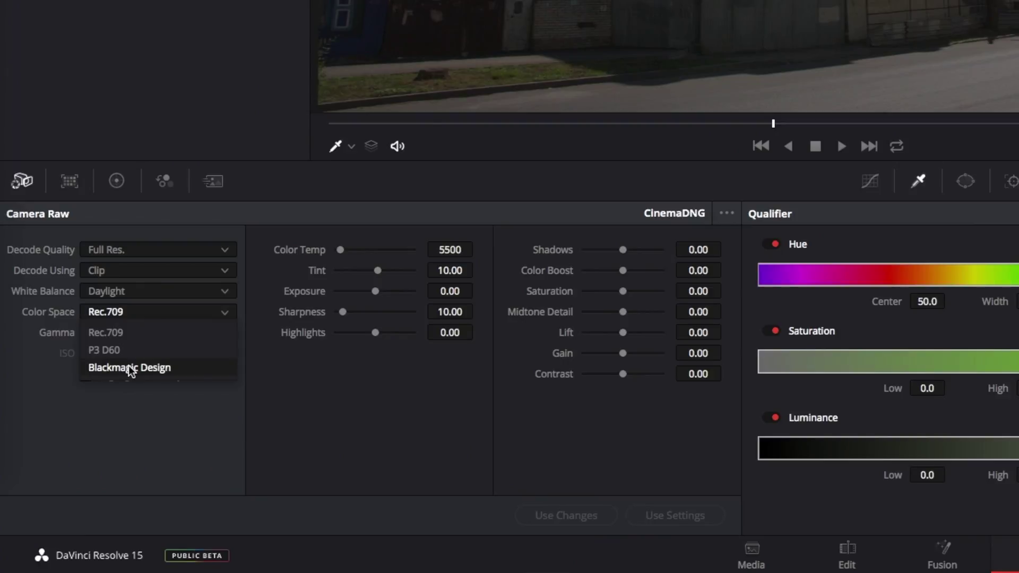
left_click(130, 368)
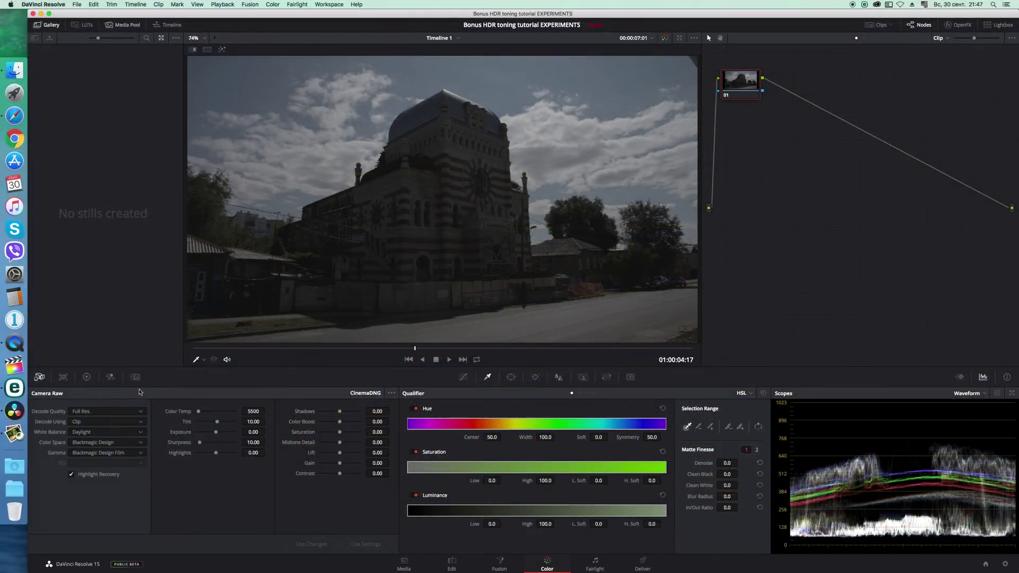
left_click(87, 378)
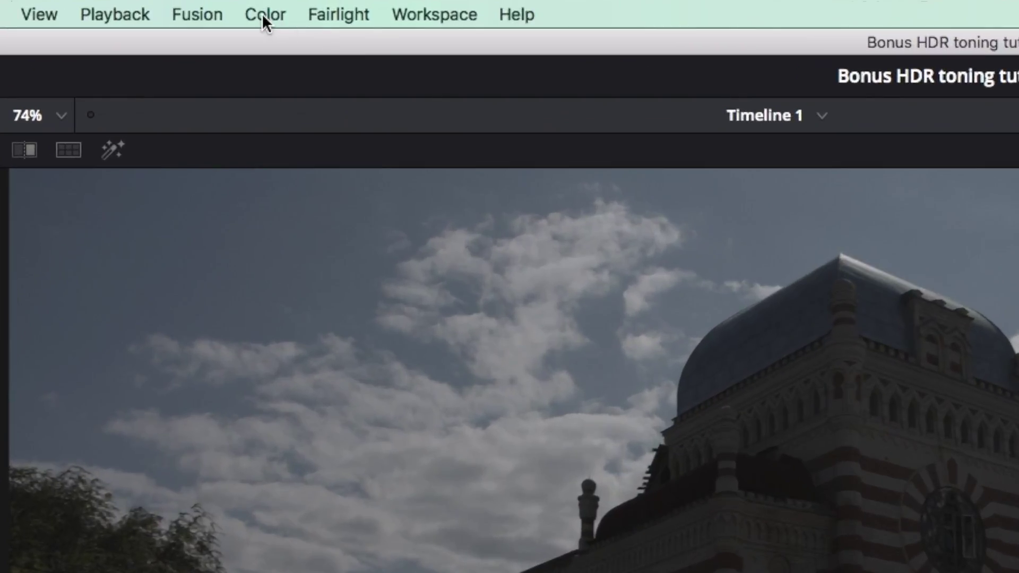
Apply the Color > Presets > Chroma Light preset and set saturation to 50.
left_click(272, 4)
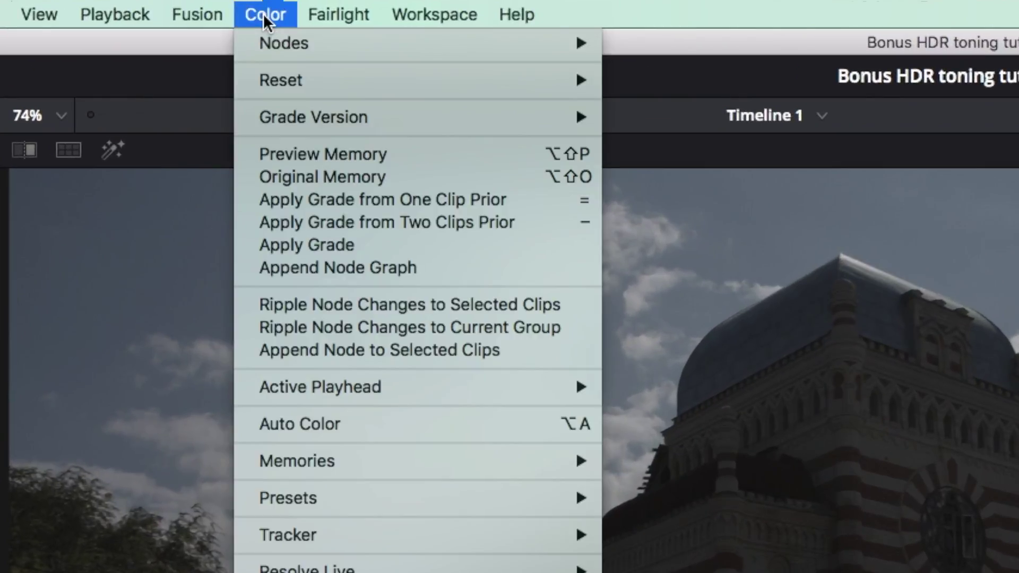
mouse_move(311, 498)
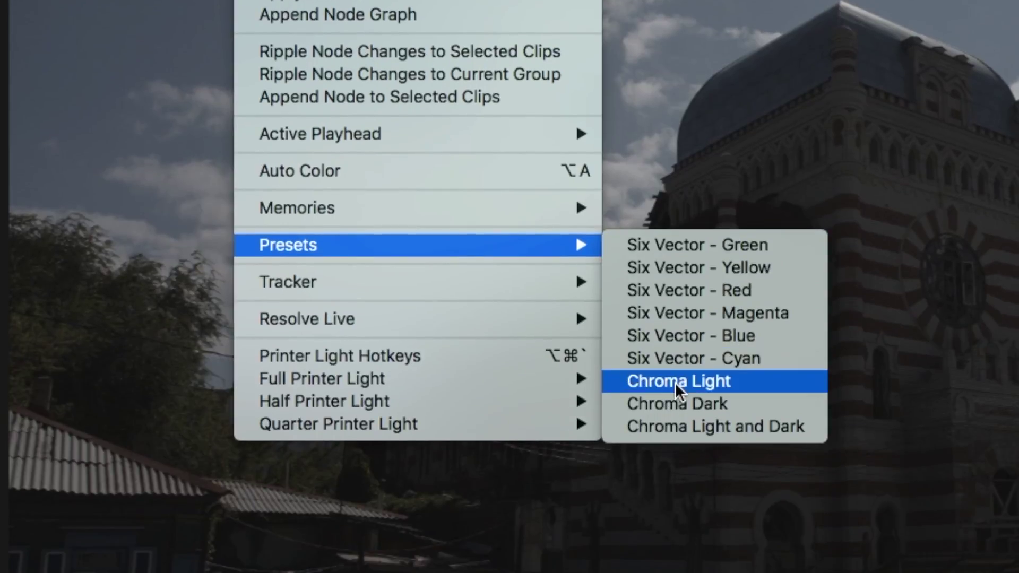
left_click(685, 410)
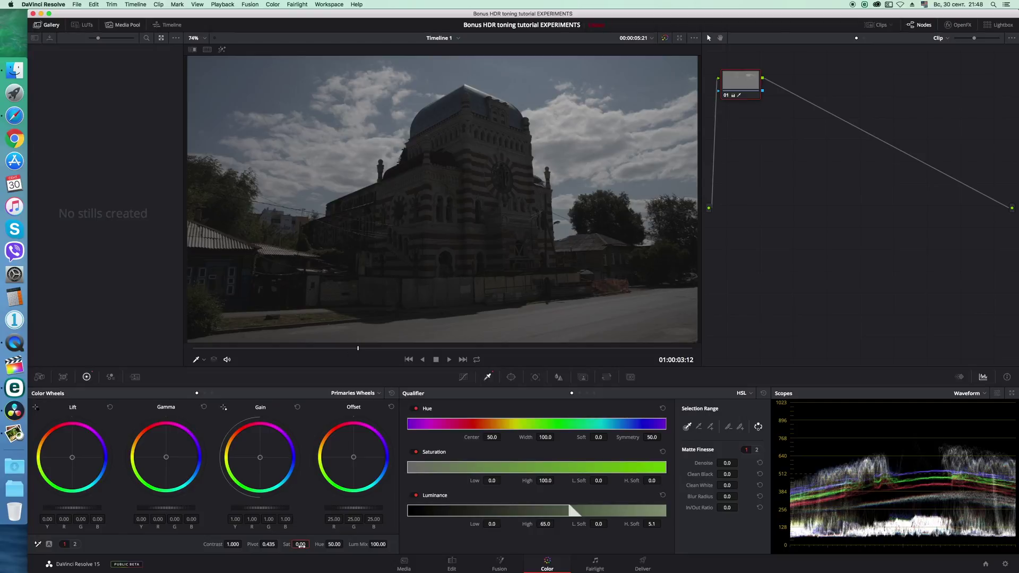
type("5")
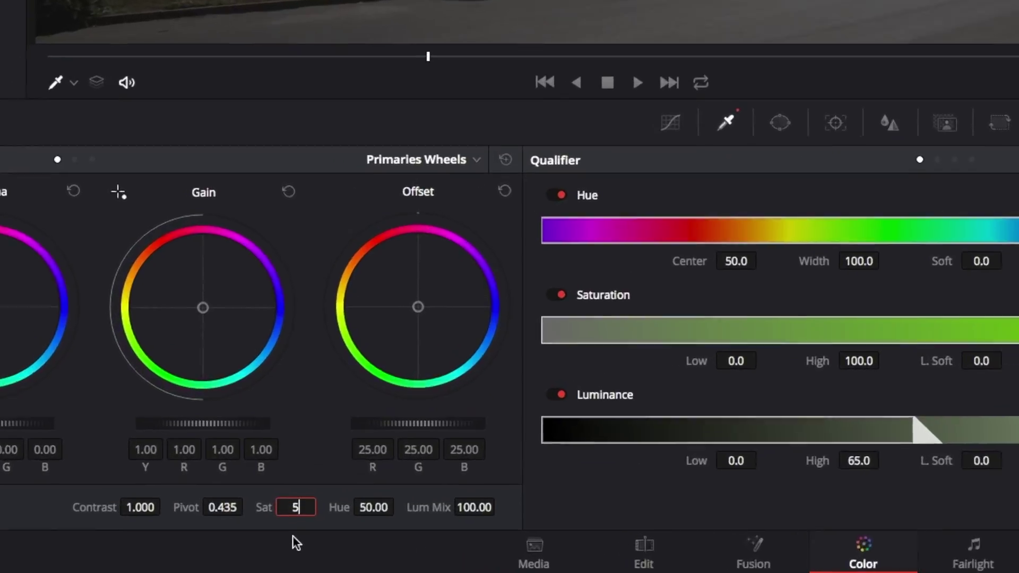
type("0")
key("Return")
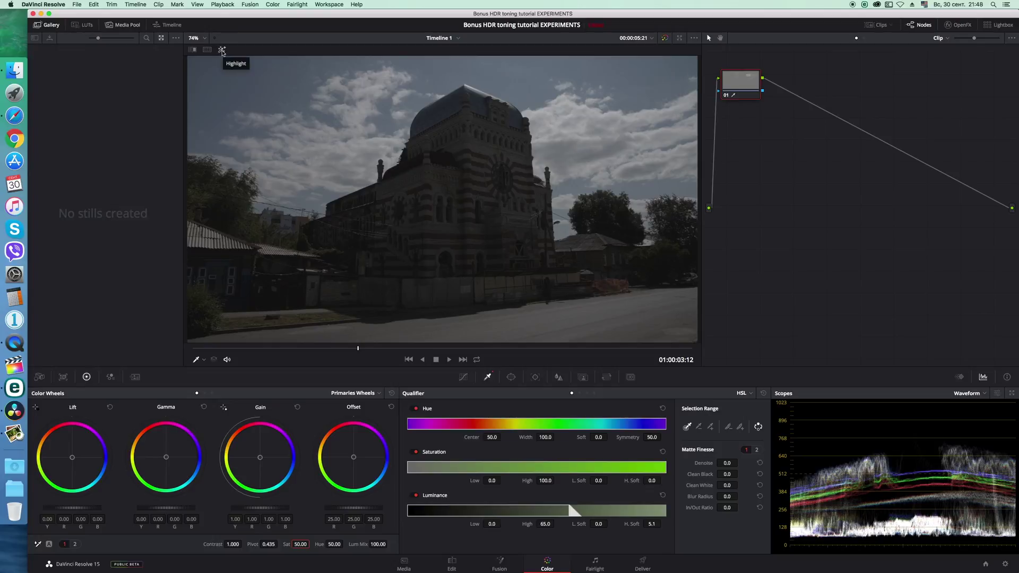
With the highlight matte shown, lower the Luminance High limit to 59.
left_click(222, 50)
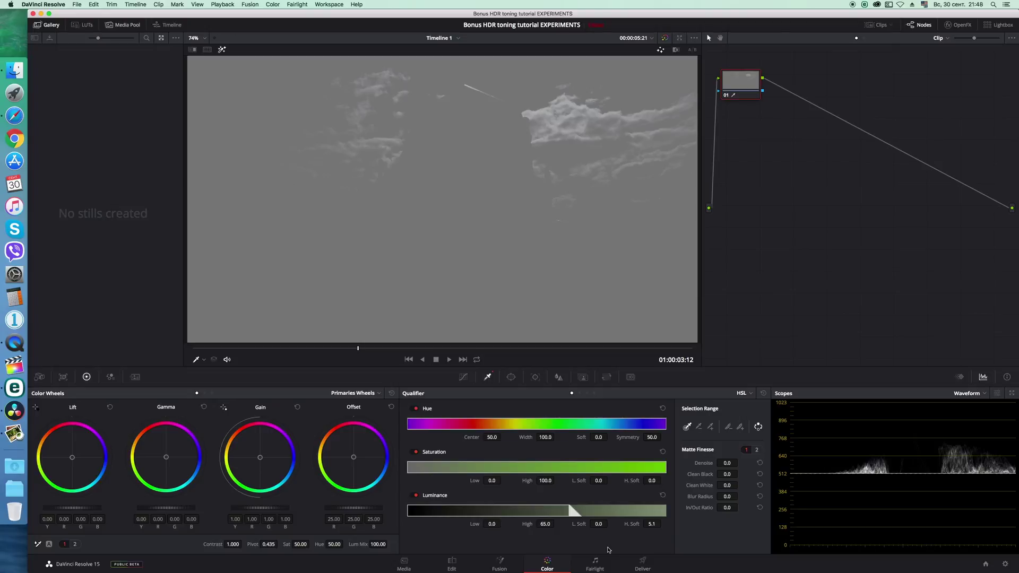
left_click_drag(547, 524, 540, 527)
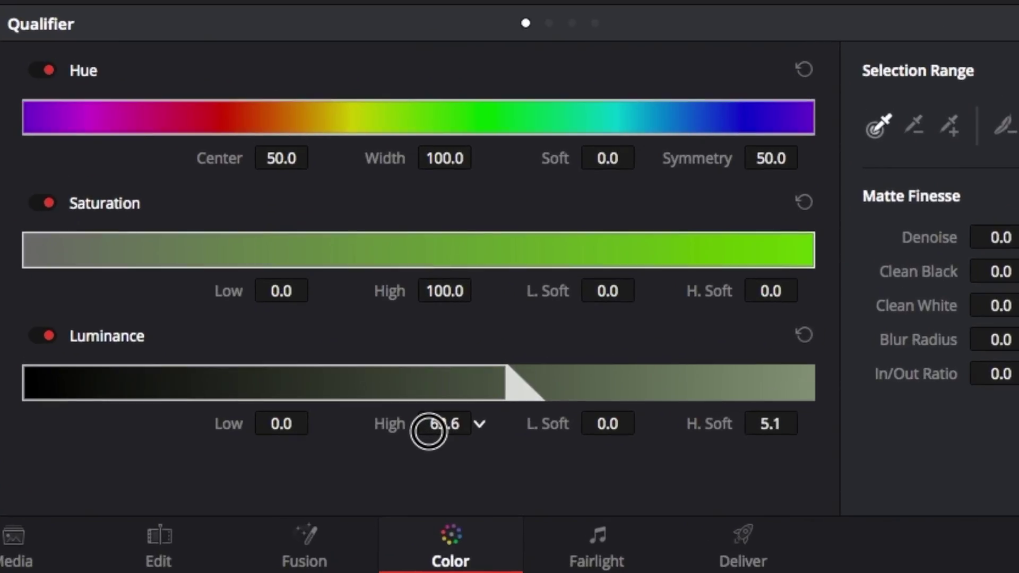
left_click_drag(428, 430, 404, 431)
left_click_drag(395, 432, 375, 438)
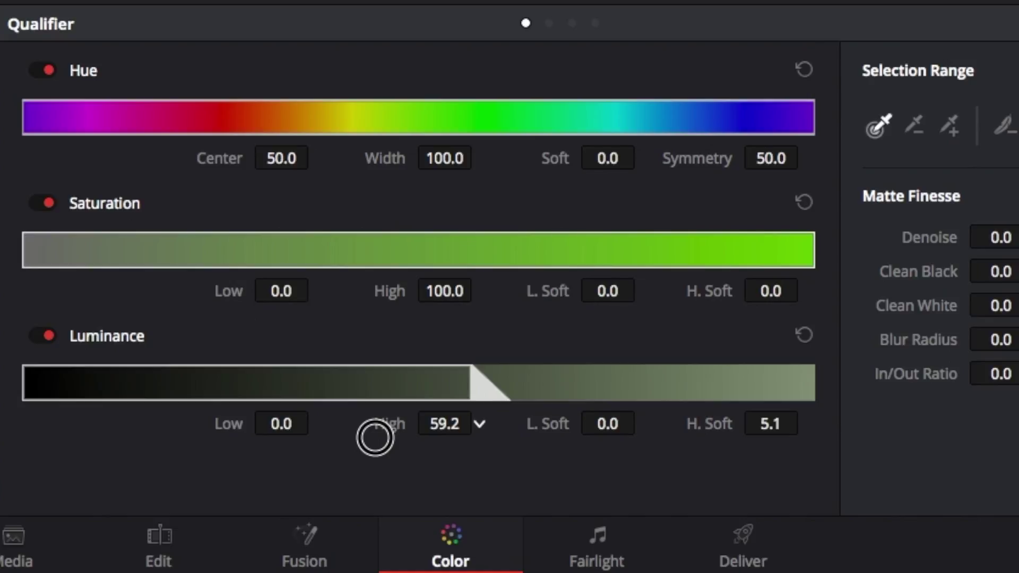
Set Luminance High Soft to 7, invert the key, and turn the highlight view off.
left_click(770, 426)
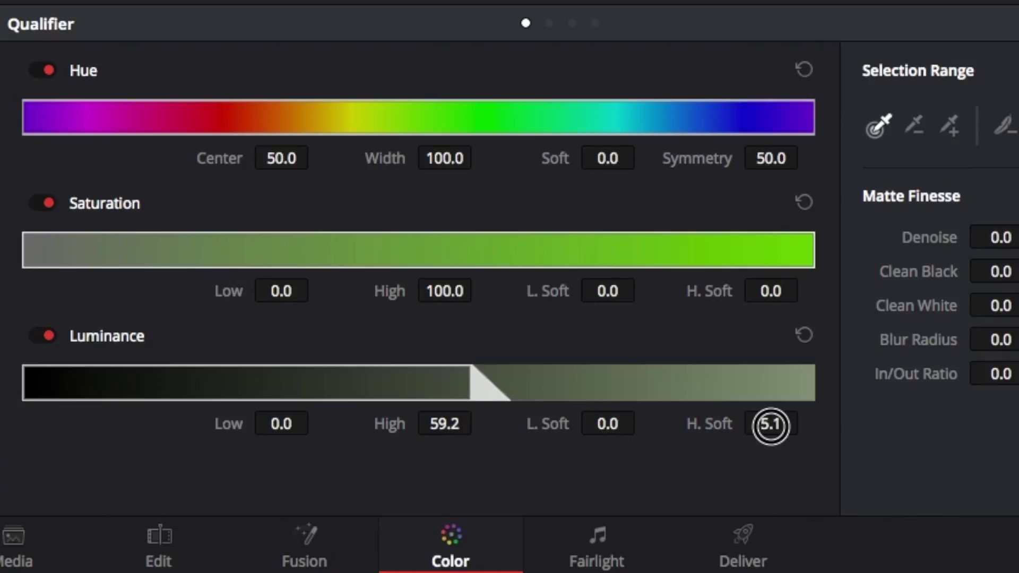
mouse_move(771, 426)
left_mouse_down()
mouse_move(750, 427)
mouse_move(651, 525)
left_mouse_up()
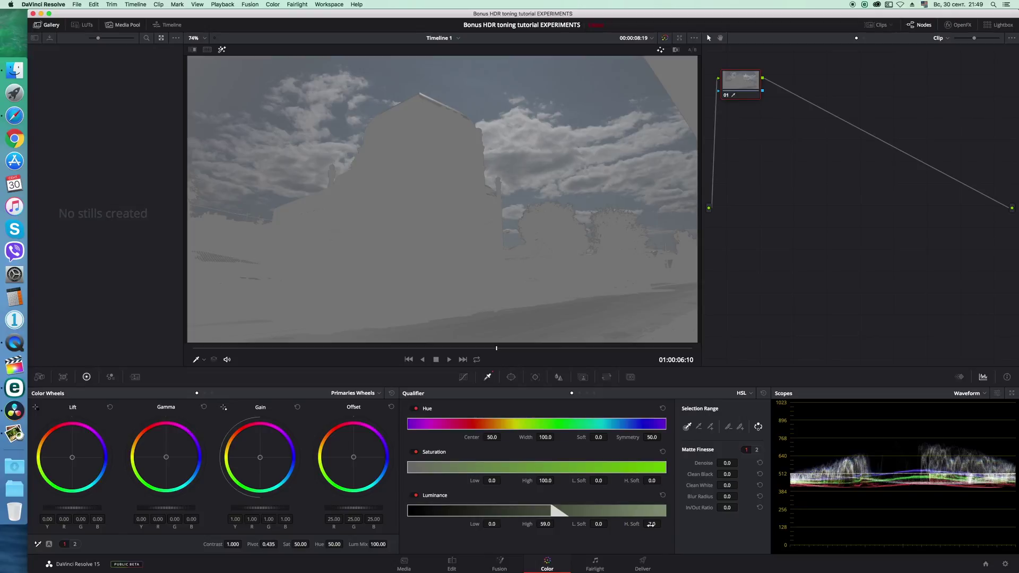
left_click(757, 427)
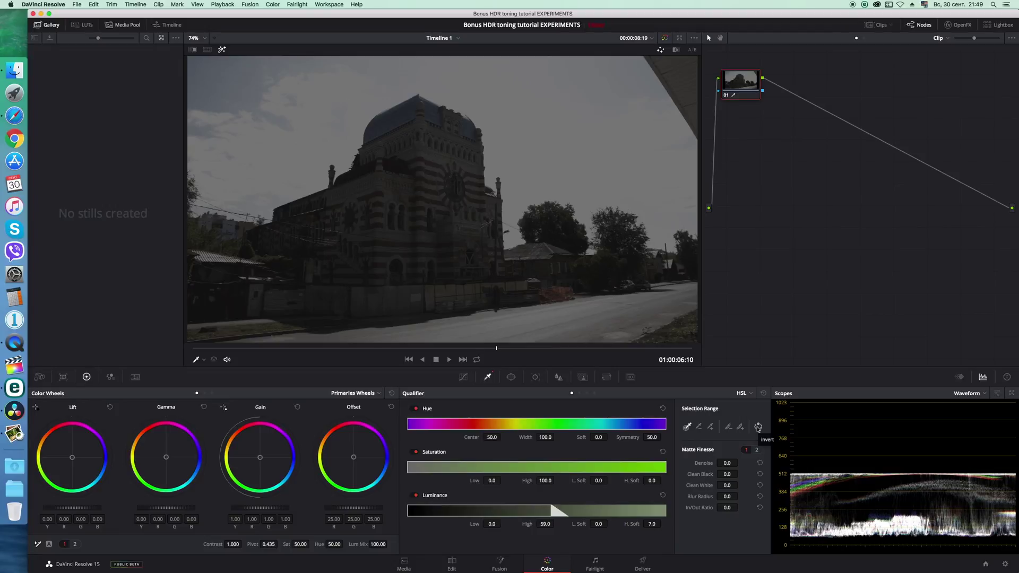
left_click(222, 49)
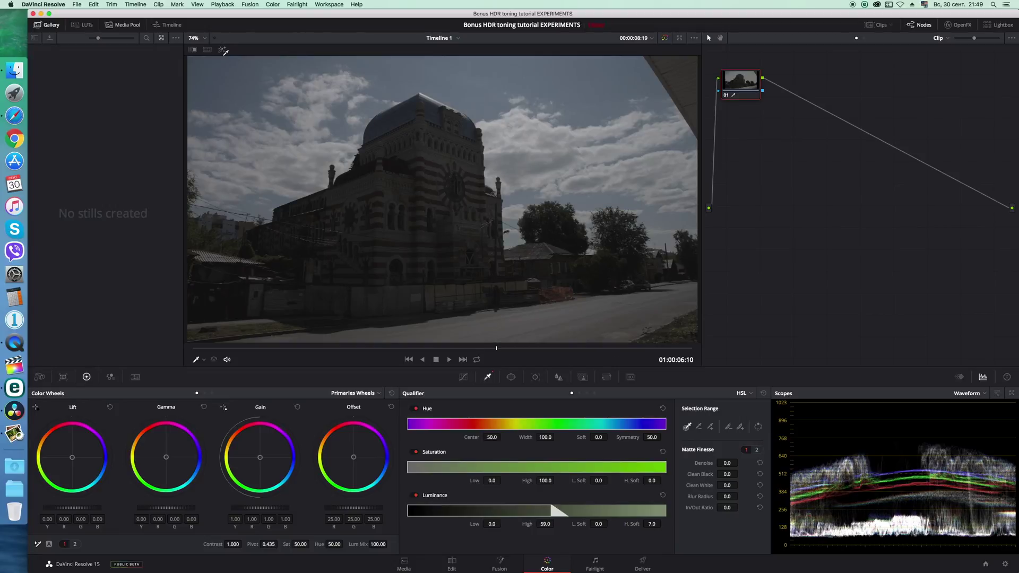
Add outside node 02 from Color > Nodes and scrub to another frame to check.
left_click(274, 4)
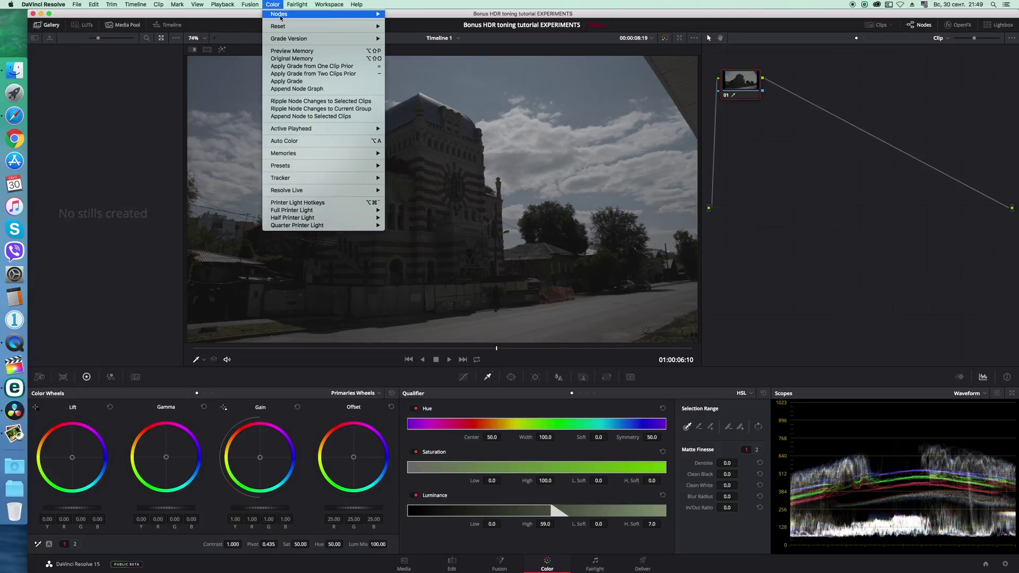
mouse_move(282, 16)
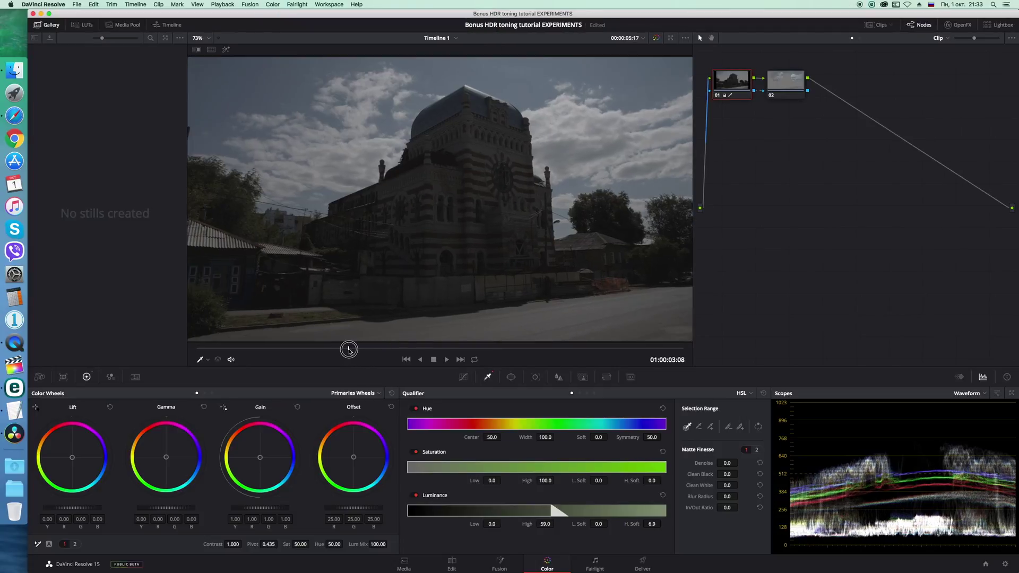
left_click_drag(345, 350, 409, 346)
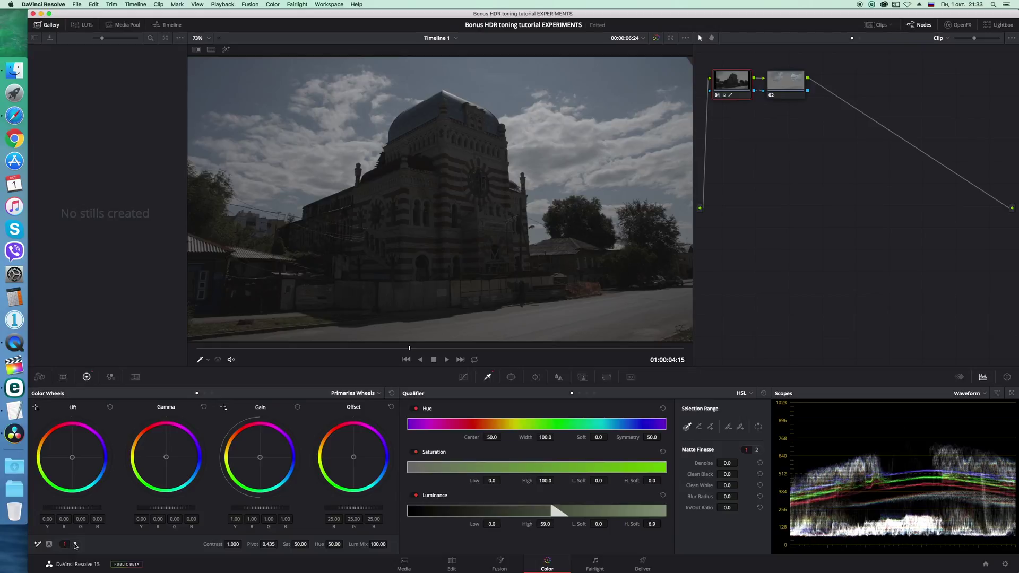
On adjustment page 2, set Shadows 52.50, Color Boost 31.50 and Midtone Detail 77.50.
left_click(75, 544)
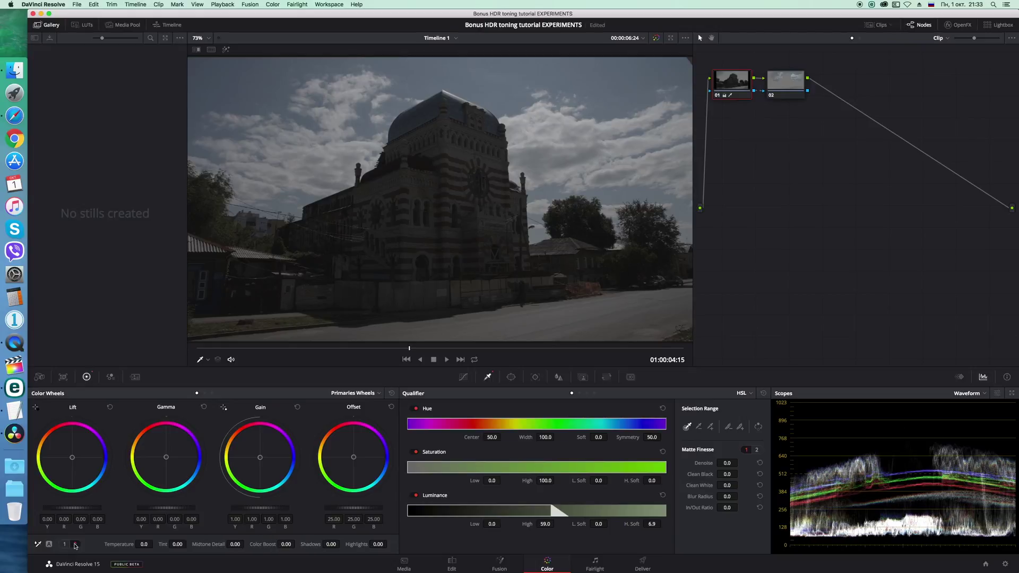
mouse_move(329, 544)
left_mouse_down()
mouse_move(271, 538)
mouse_move(309, 528)
left_mouse_up()
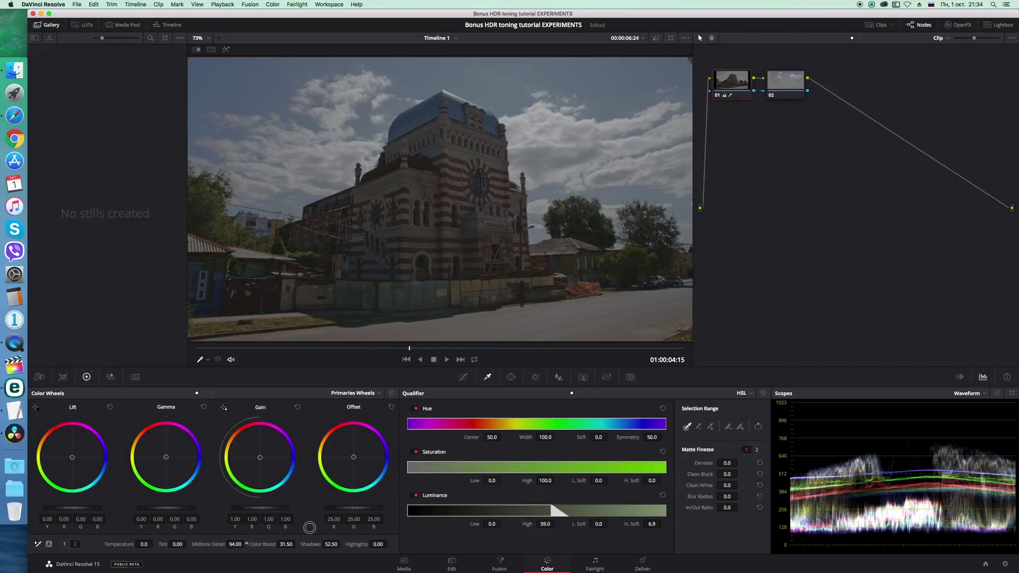
left_click_drag(310, 527, 296, 531)
Toggle node 01 off and on to compare, then select node 02.
left_click(717, 96)
left_click(717, 96)
left_click(787, 81)
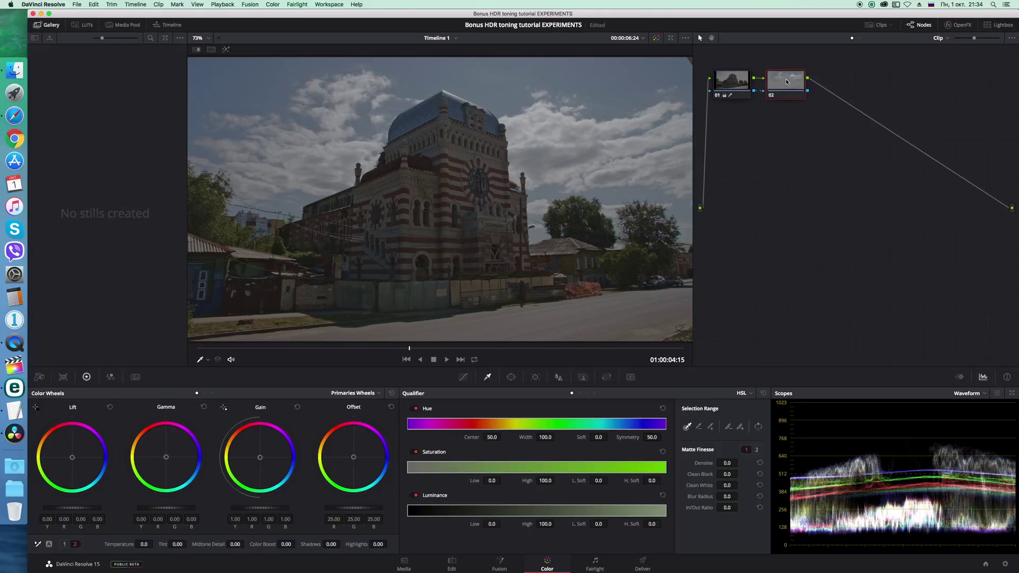
Give node 02 Offset 43.75, Contrast 1.522 and Pivot 0.689.
left_click_drag(351, 510, 351, 510)
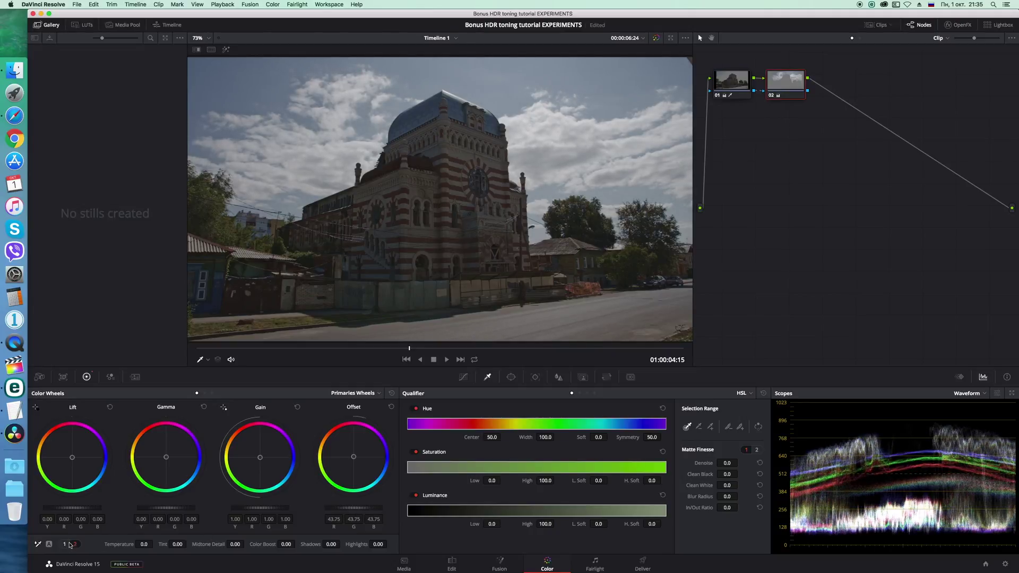
left_click(64, 544)
left_click_drag(203, 501, 166, 501)
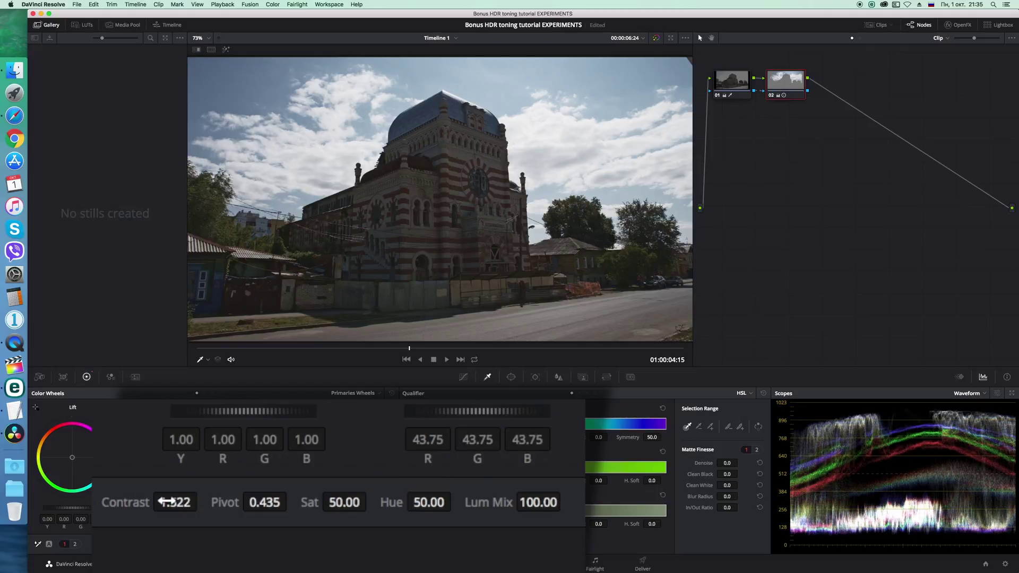
left_click(260, 502)
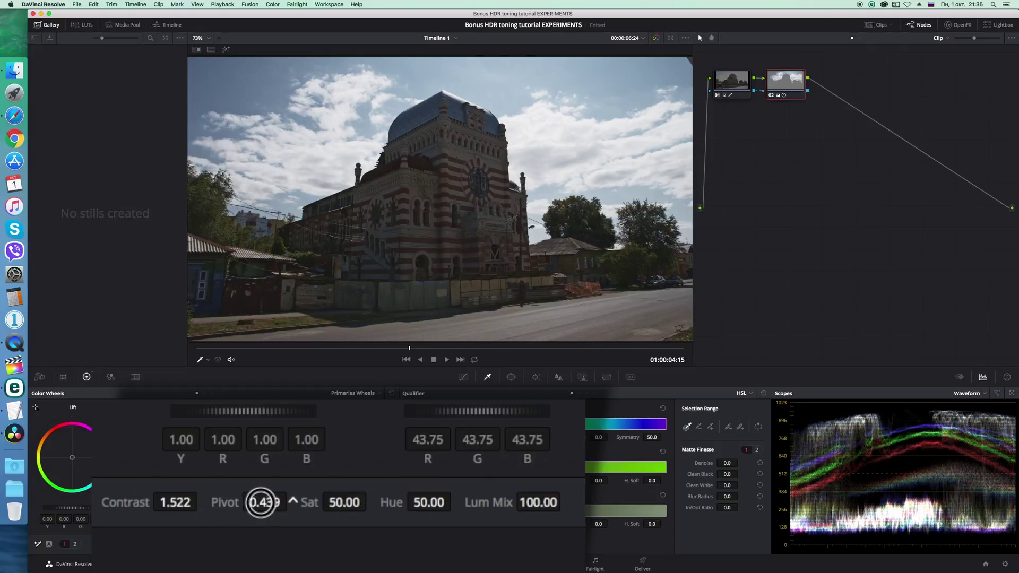
left_click_drag(267, 543, 279, 543)
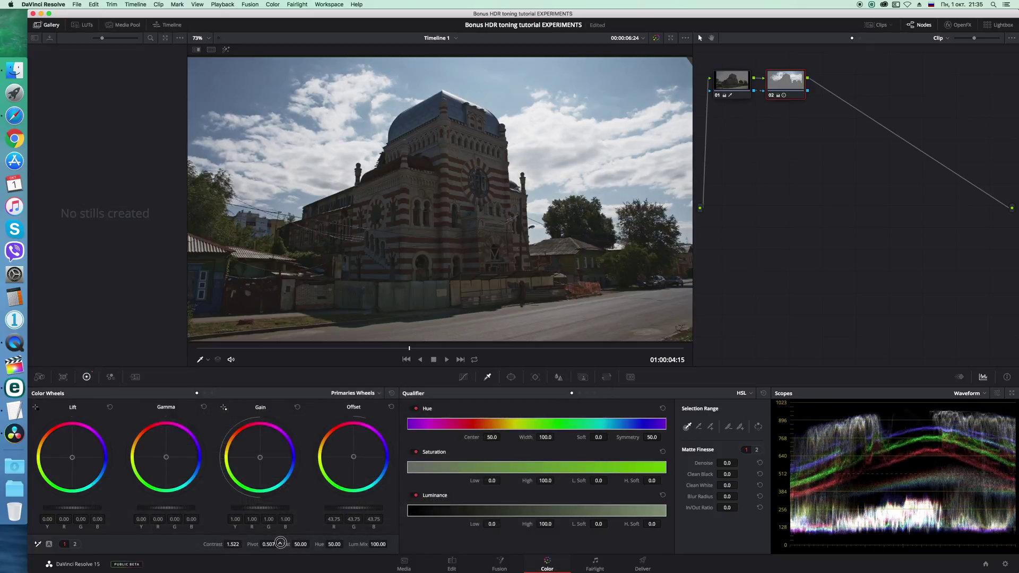
mouse_move(280, 543)
left_mouse_down()
mouse_move(319, 532)
mouse_move(268, 544)
left_mouse_up()
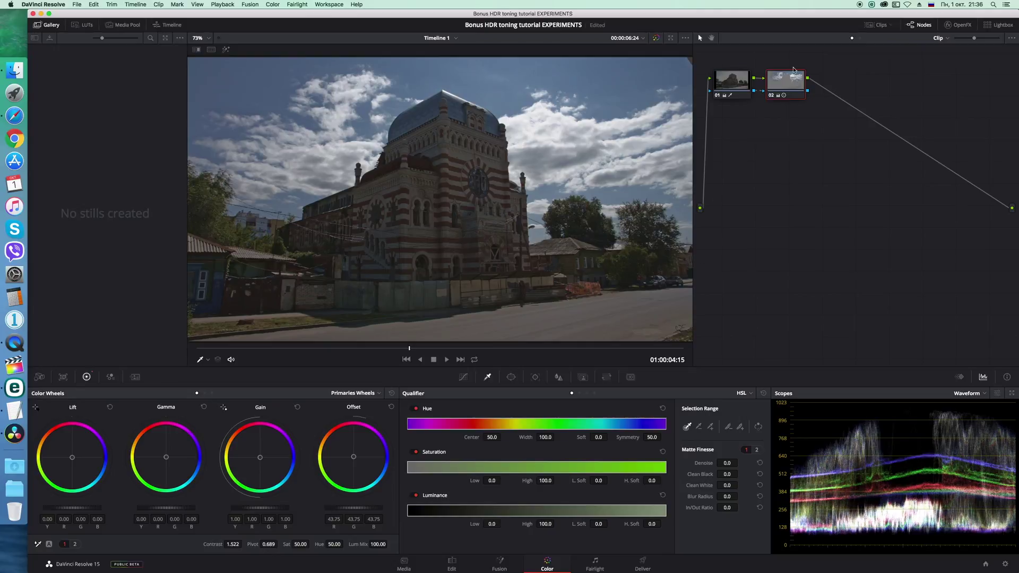
Toggle node 02 off and on, then switch to the Enhanced Viewer with Alt+F.
left_click(772, 97)
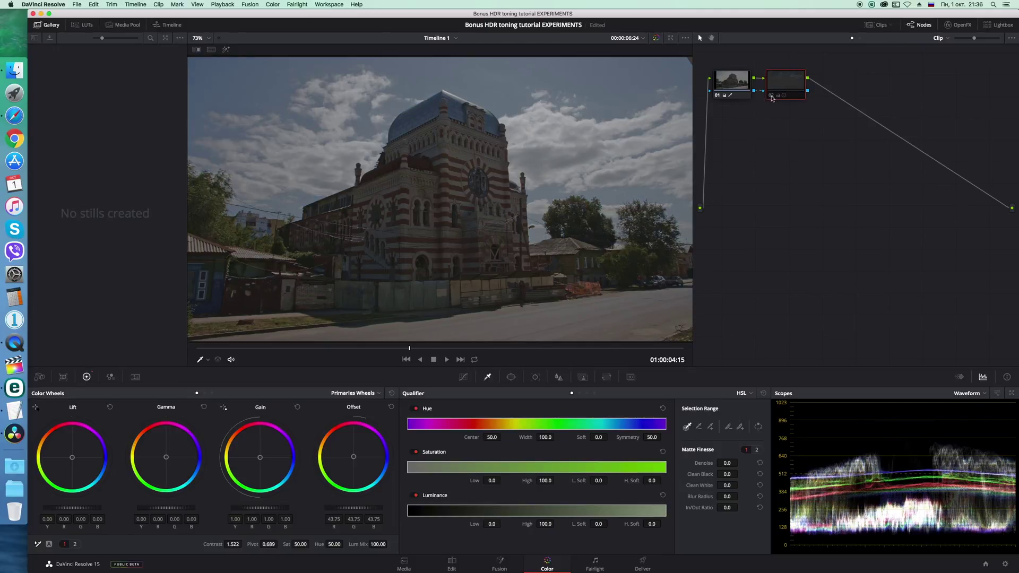
left_click(772, 97)
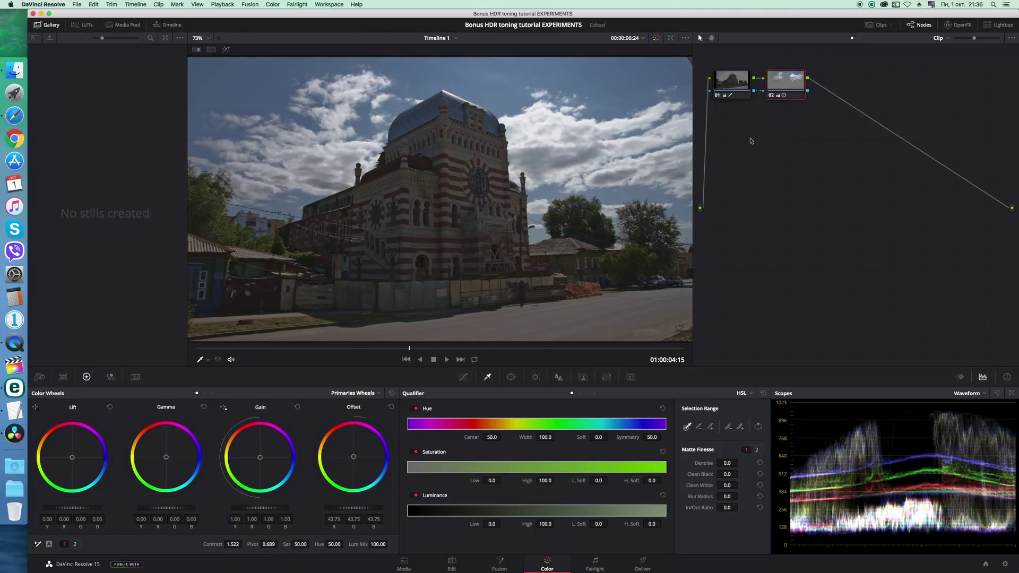
key("alt+f")
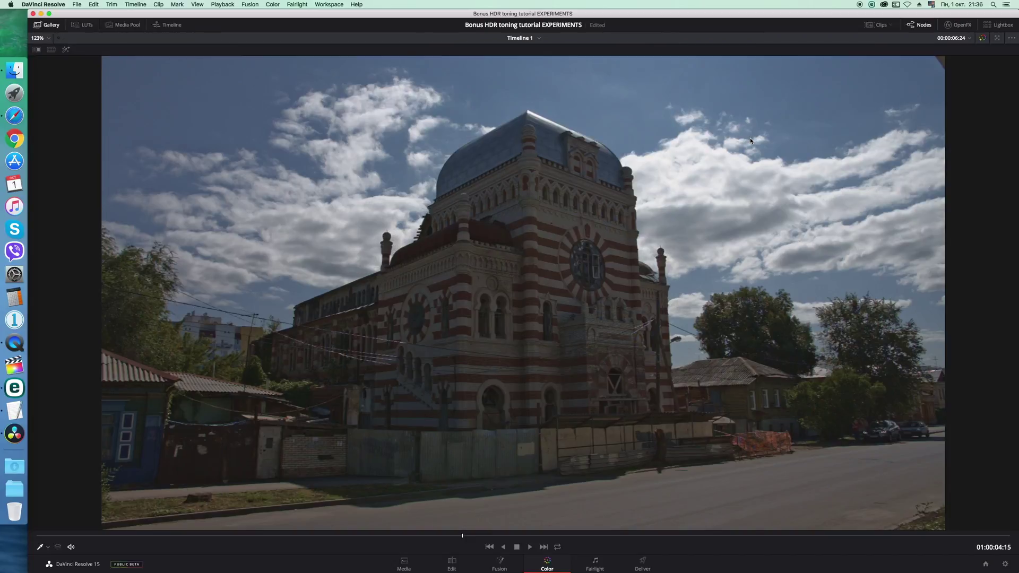
Bypass the grade repeatedly to compare the finished look against the ungraded original.
left_click(982, 38)
left_click(983, 39)
left_click(983, 39)
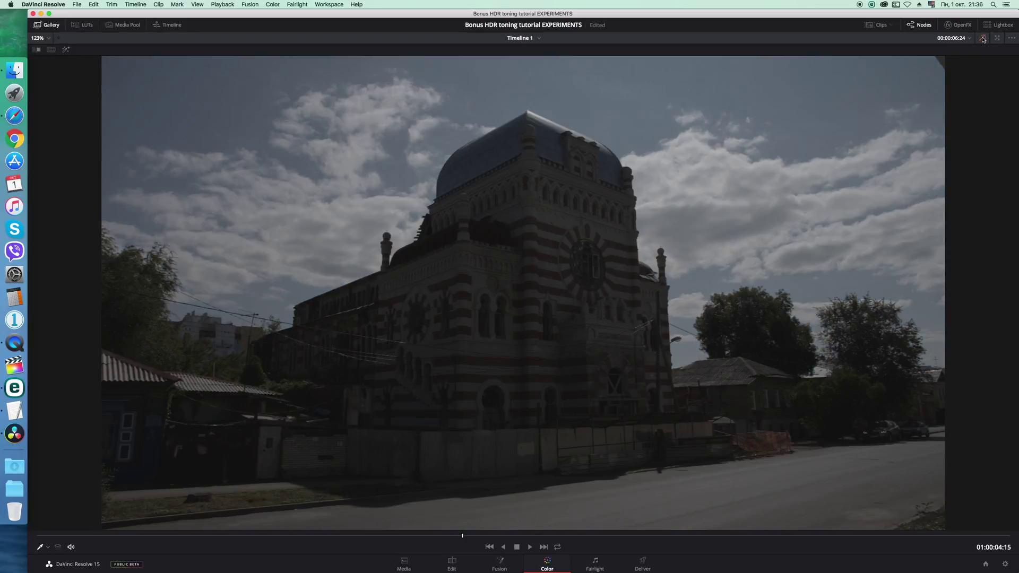
left_click(982, 38)
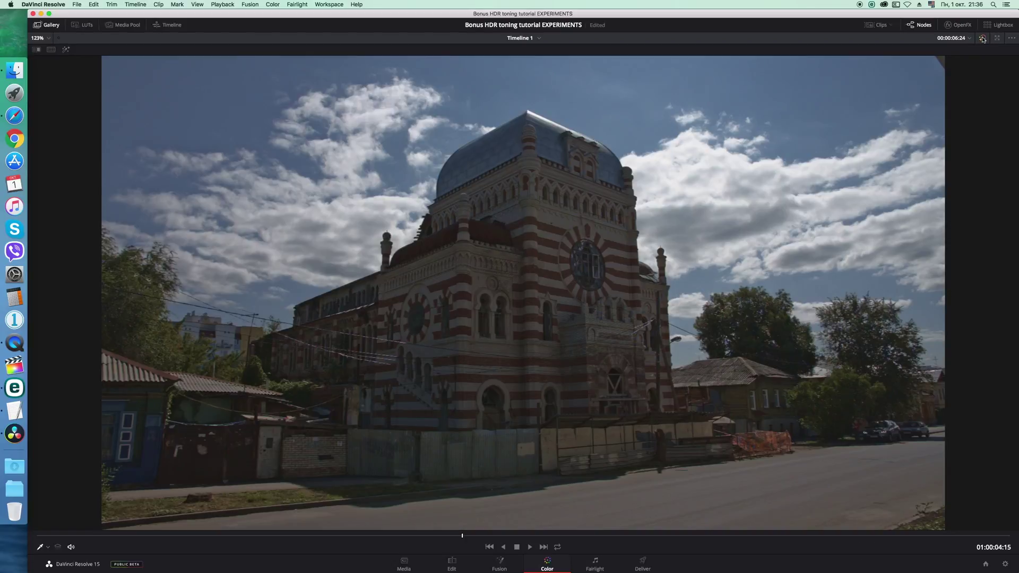